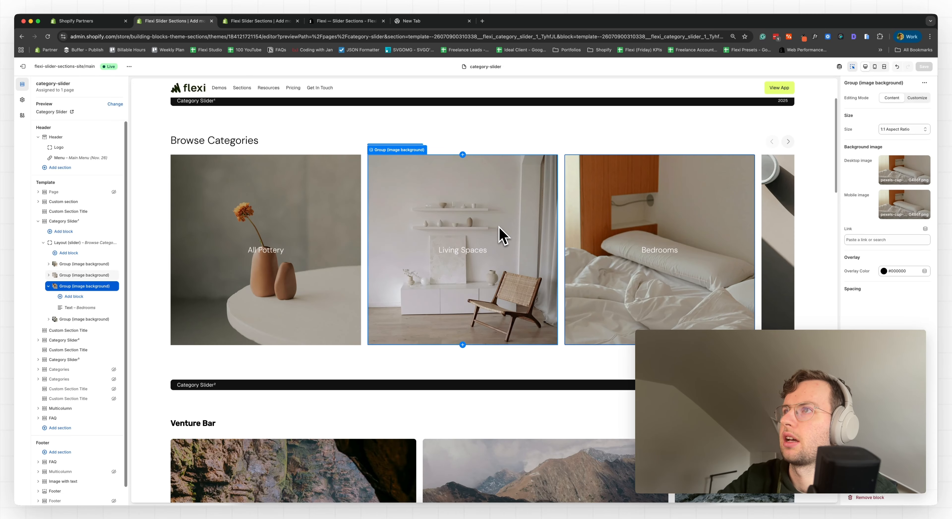
Select the All Pottery card and look through the category sliders in the mobile preview
left_click(332, 230)
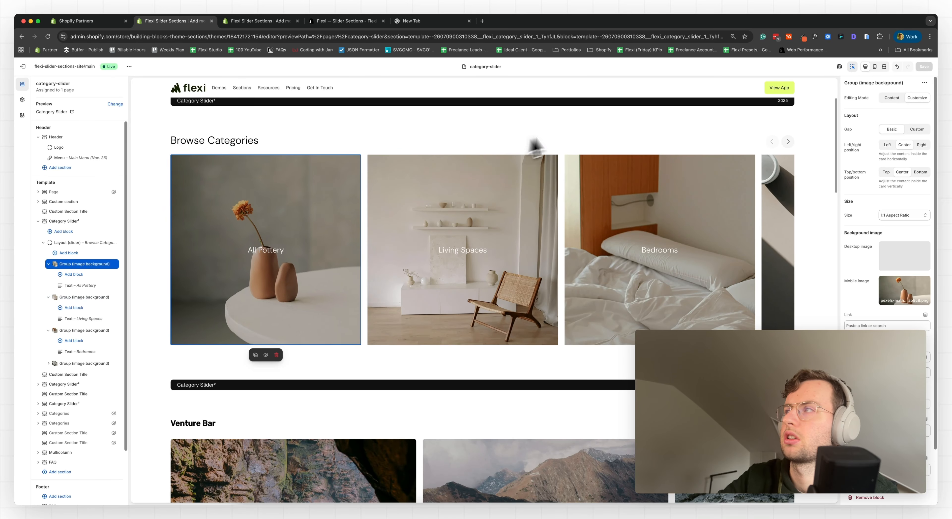
left_click(880, 72)
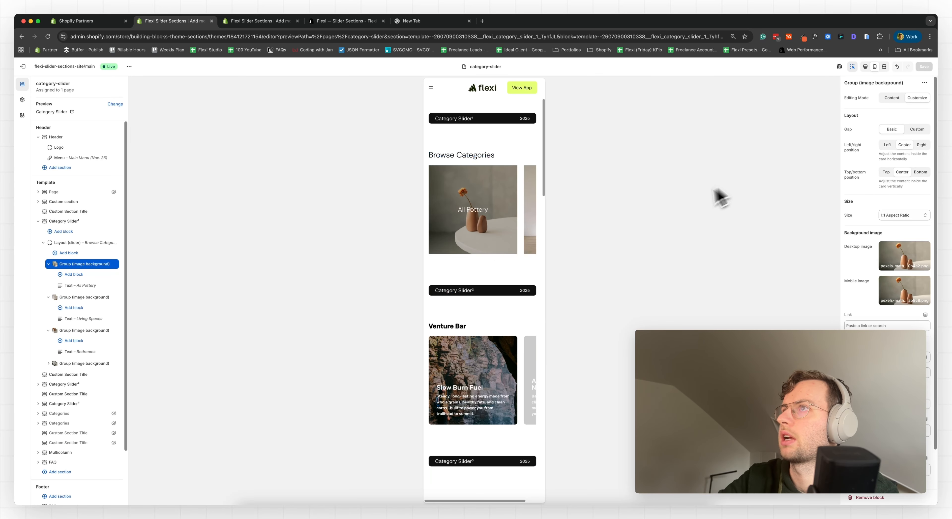
scroll(531, 238, "down", 5)
scroll(507, 224, "up", 10)
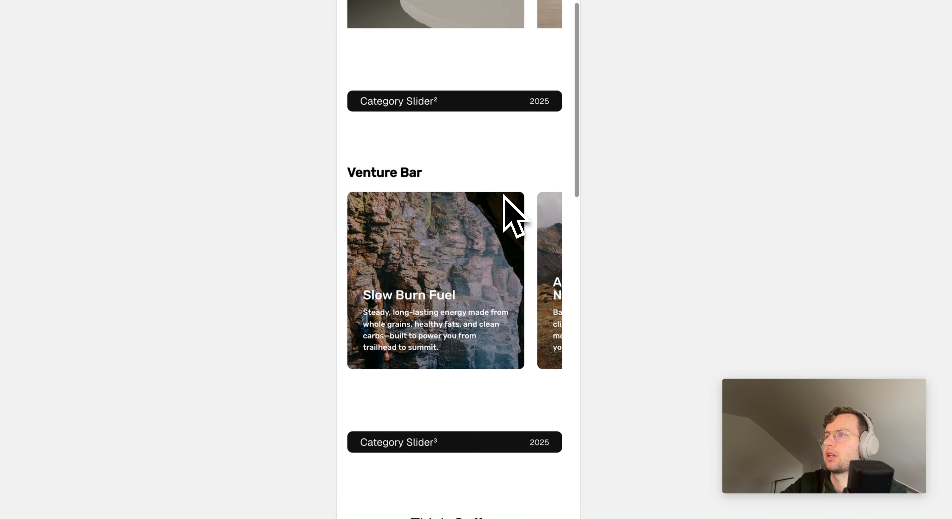
left_click_drag(494, 316, 558, 323)
left_click(472, 323)
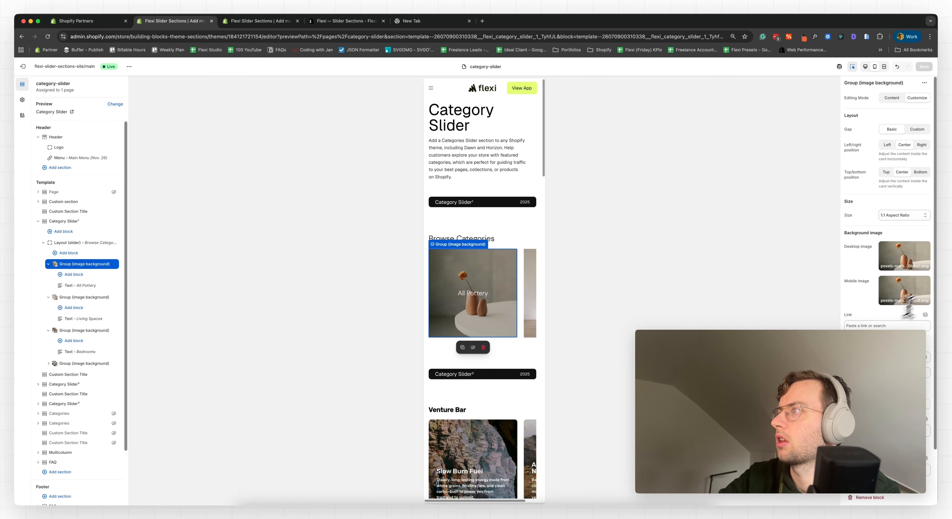
Look at the link options for the All Pottery card and return the preview to desktop size
left_click(872, 325)
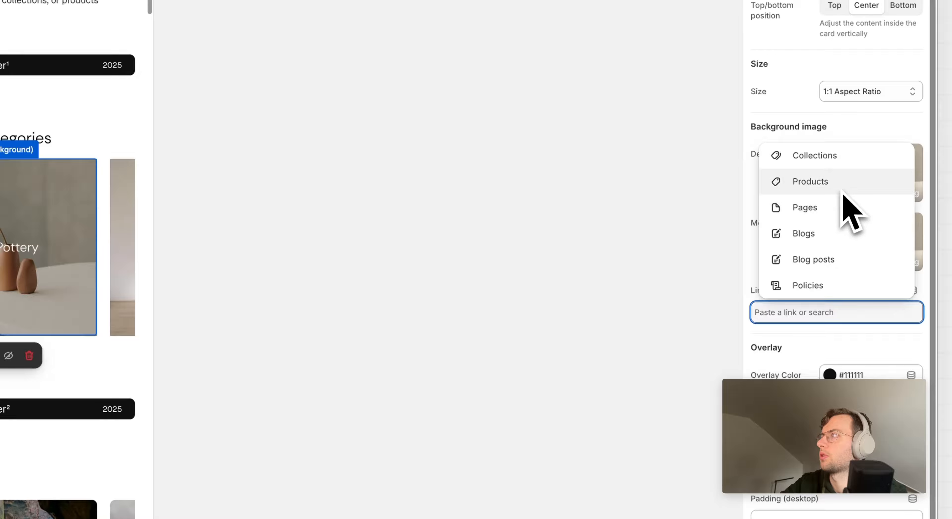
left_click(734, 356)
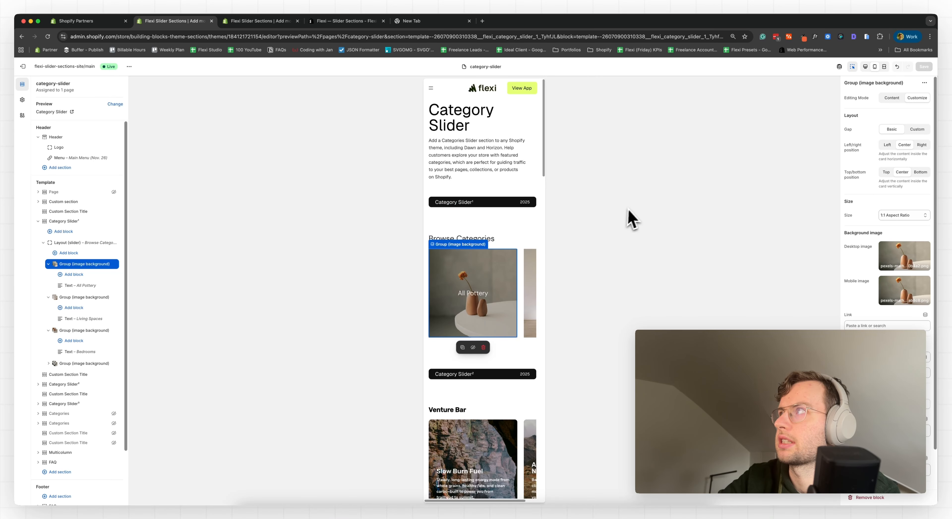
left_click(865, 67)
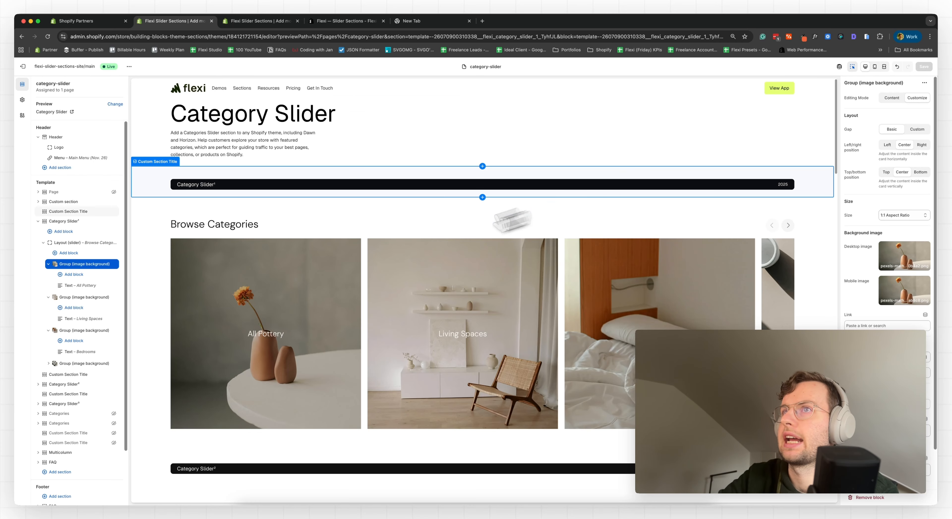
Try the Fixed page width on the first Category Slider section, and restore Horizon Theme
left_click(66, 222)
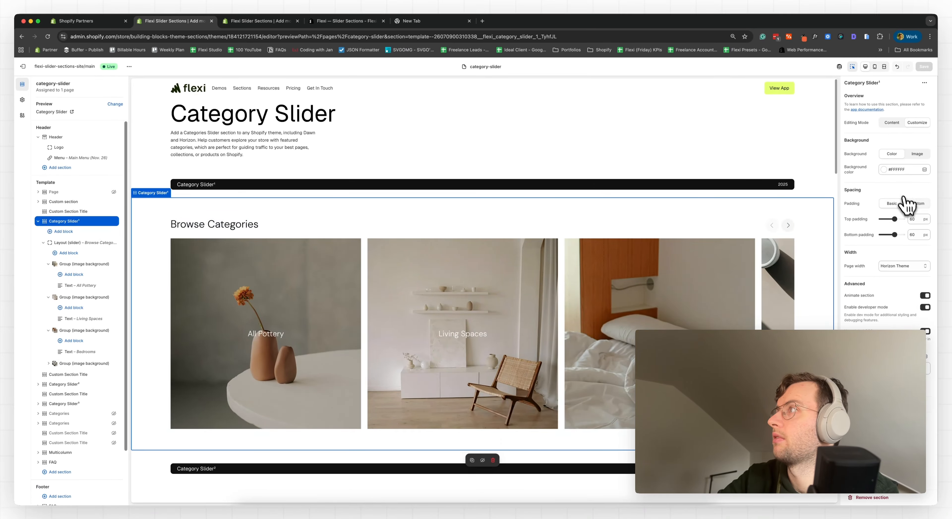
left_click(894, 265)
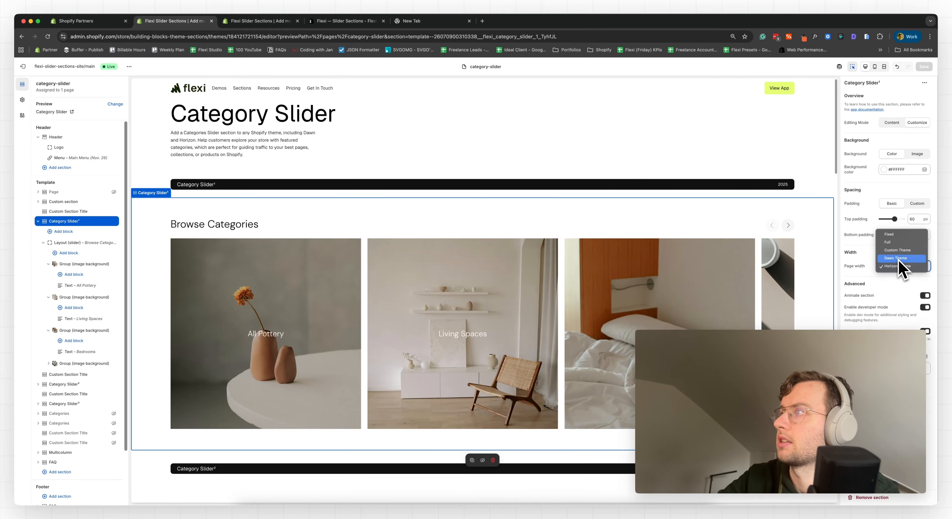
left_click(899, 235)
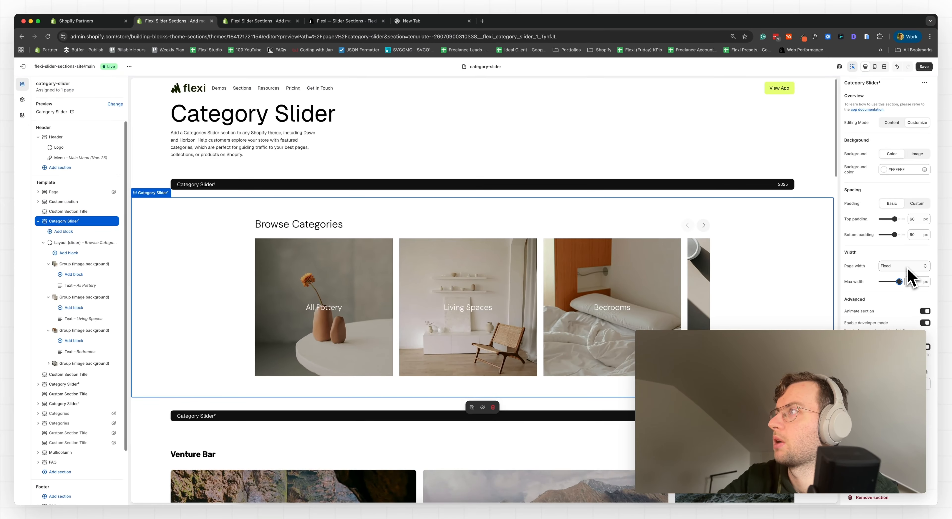
left_click(910, 275)
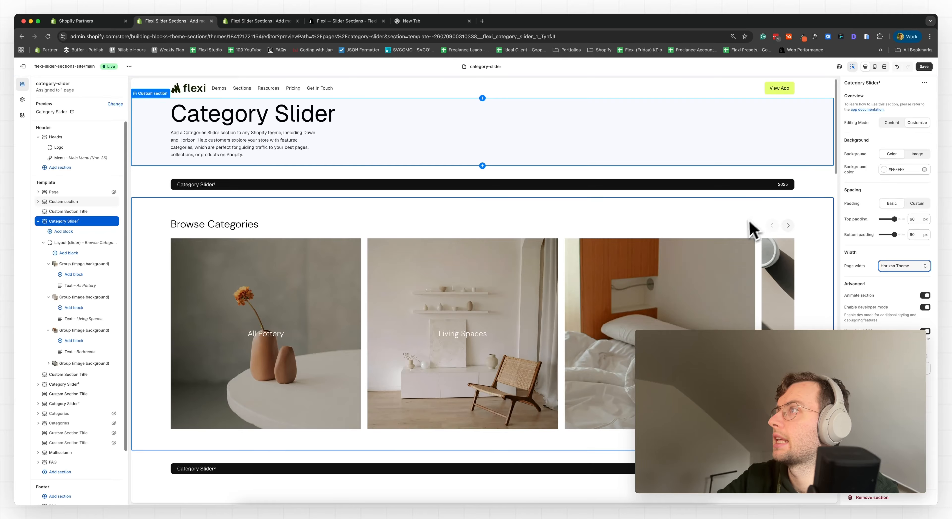
Set the Browse Categories slider layout to Customize editing mode and enable showing its slider and arrow settings
left_click(740, 230)
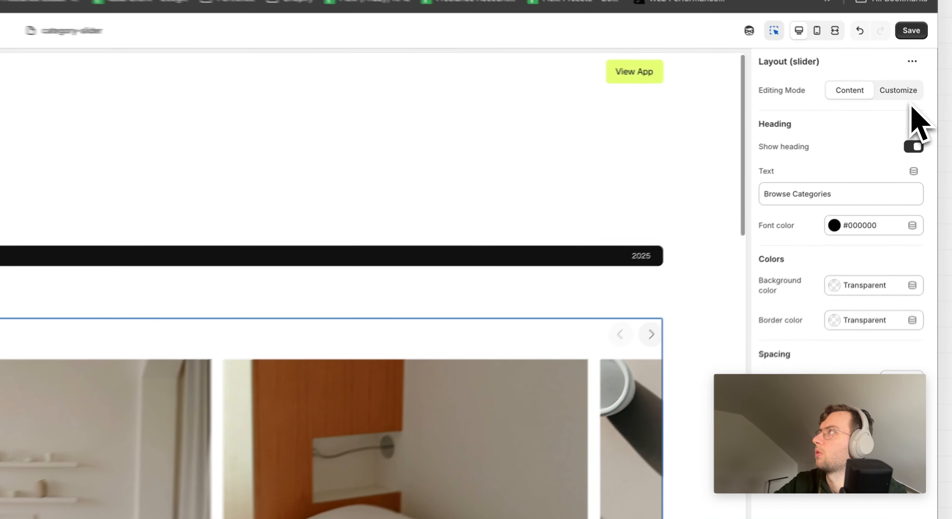
left_click(916, 97)
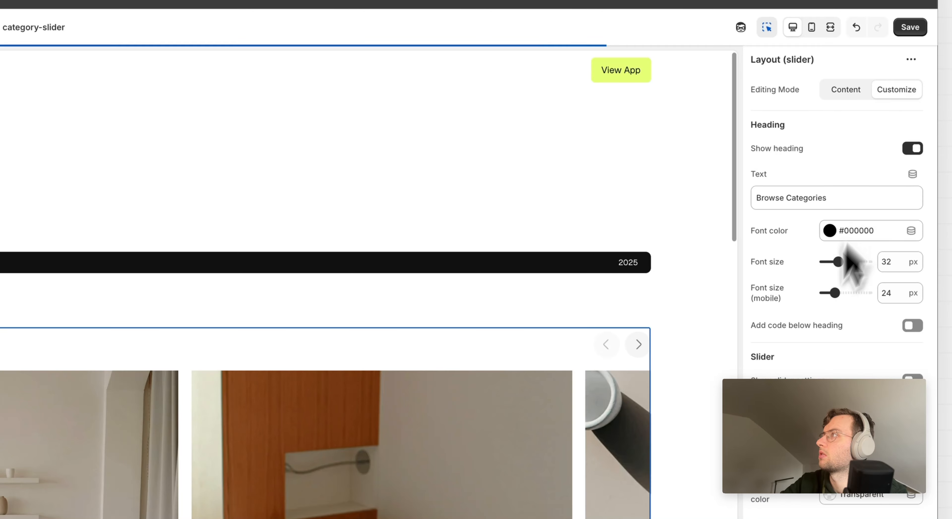
left_click(921, 378)
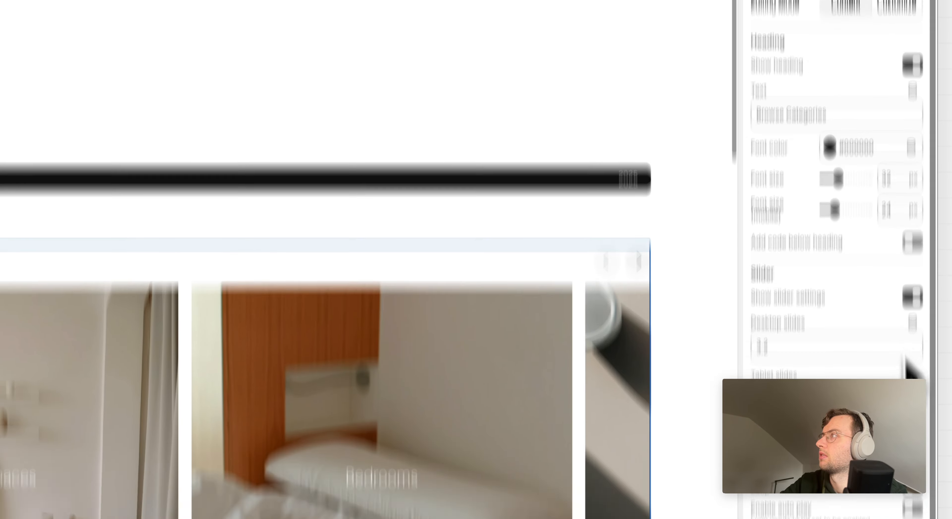
scroll(902, 314, "down", 3)
left_click(921, 414)
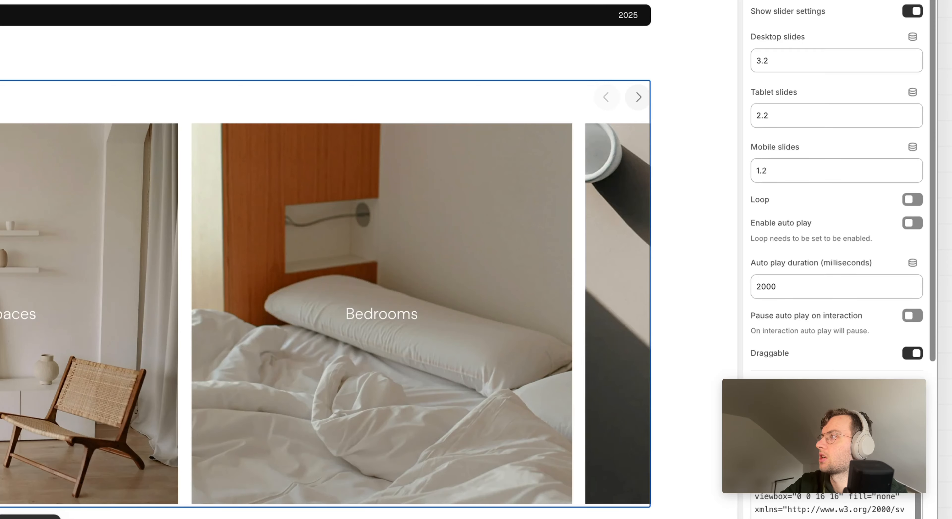
scroll(850, 259, "down", 3)
scroll(872, 229, "up", 6)
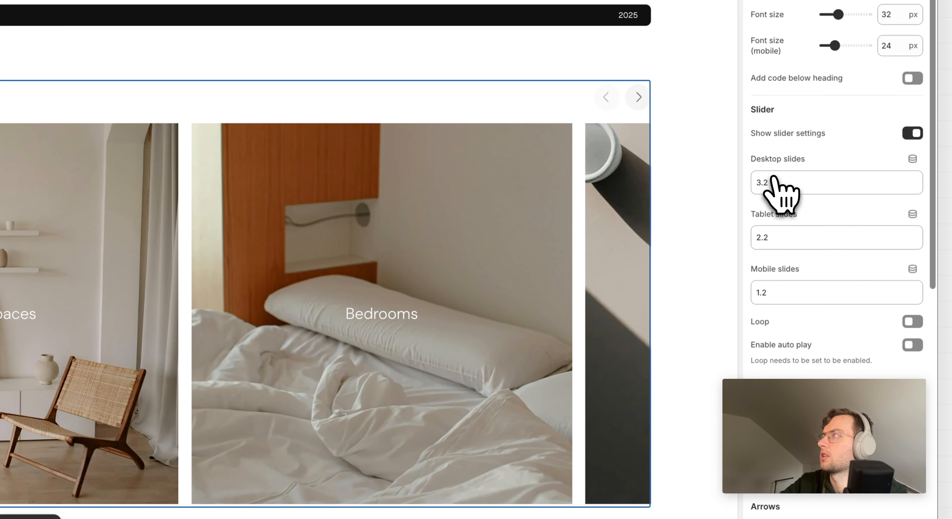
Try 2.2 desktop slides in the Browse Categories slider, and restore 3.2
scroll(794, 200, "down", 1)
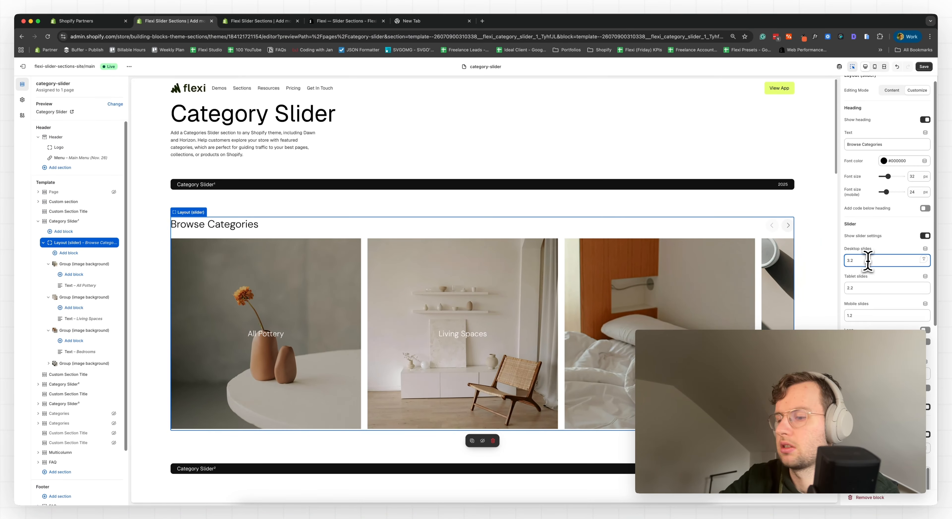
key("Left")
key("Left")
key("BackSpace")
type("2")
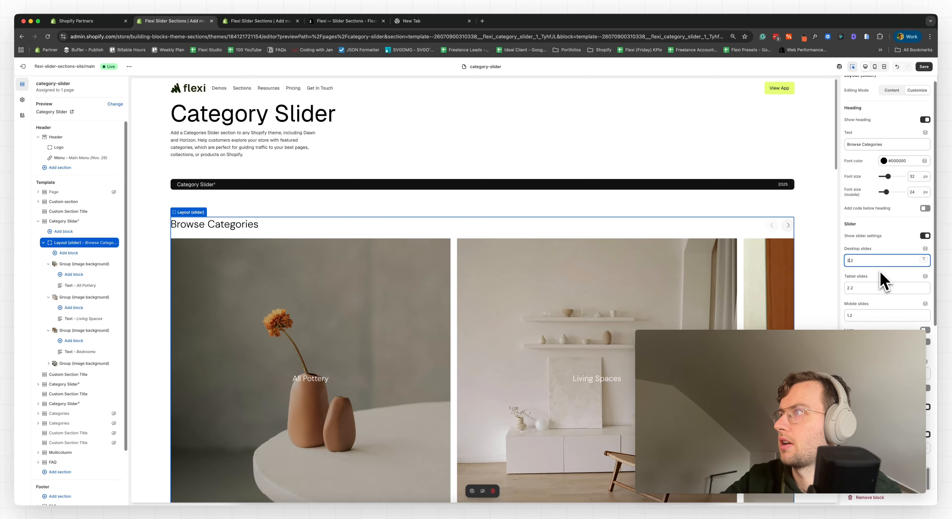
scroll(750, 310, "down", 5)
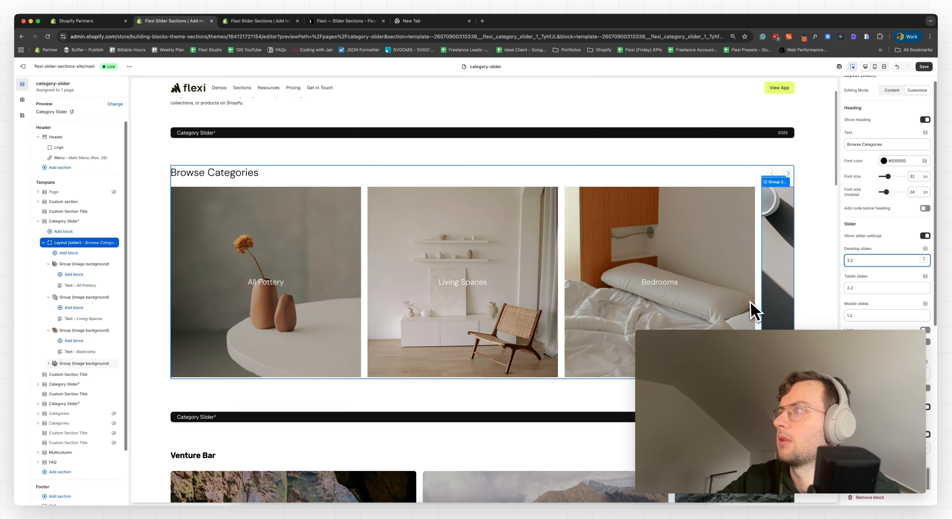
Review the arrow settings of the Browse Categories slider, highlighting the arrow's SVG code
scroll(752, 312, "down", 3)
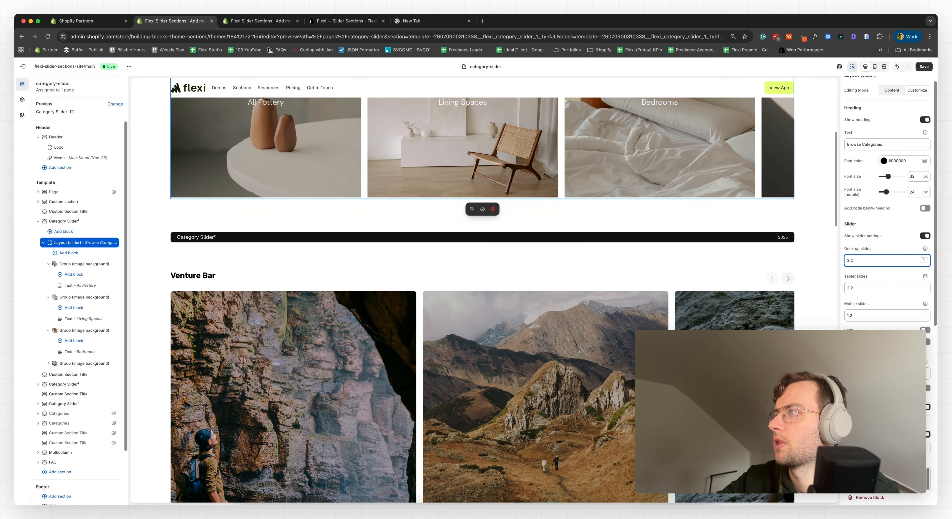
scroll(887, 259, "down", 5)
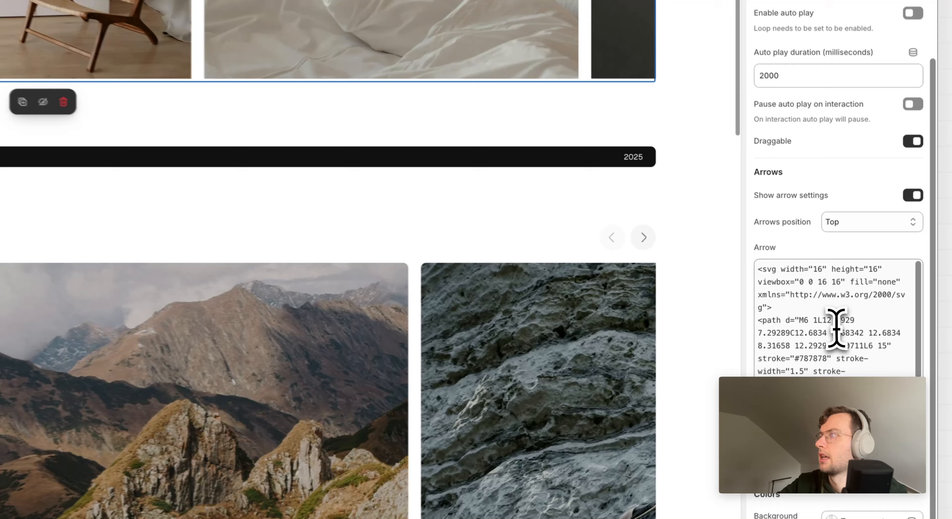
left_click(900, 322)
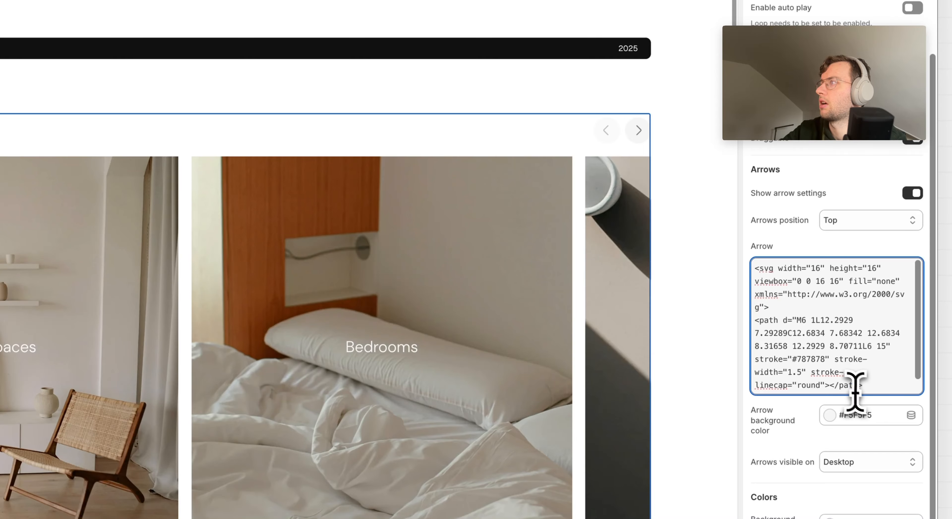
scroll(858, 345, "down", 1)
left_click_drag(785, 385, 790, 226)
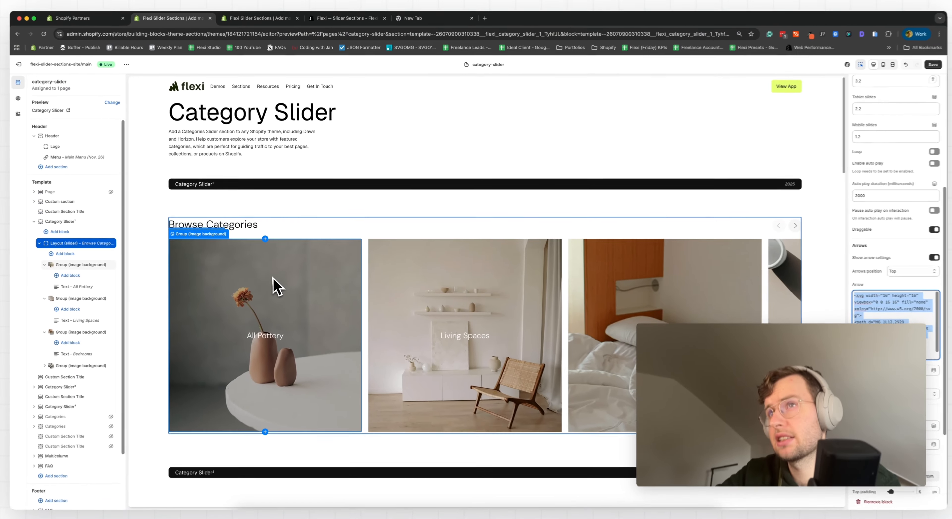
Inspect the category card blocks, including the Unique Pieces card, and the All Pottery card's background image settings
left_click(278, 288)
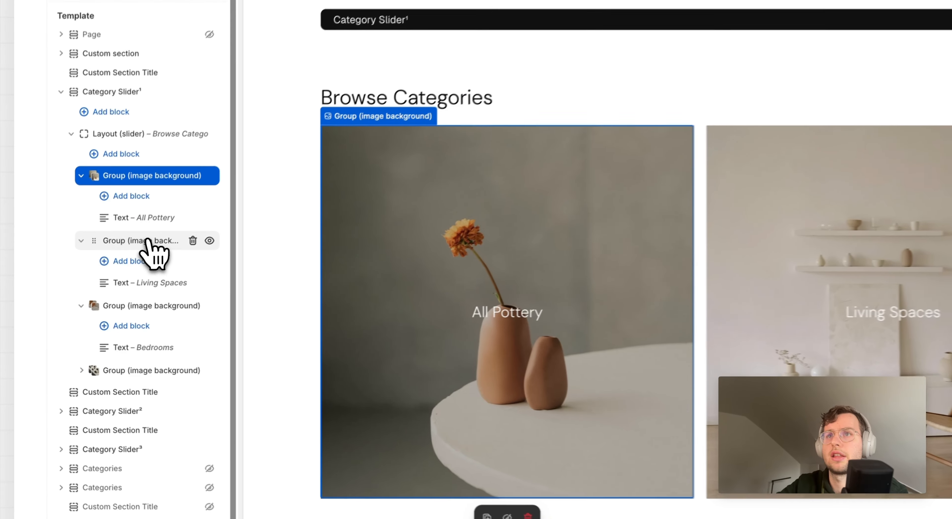
left_click(80, 296)
left_click(80, 363)
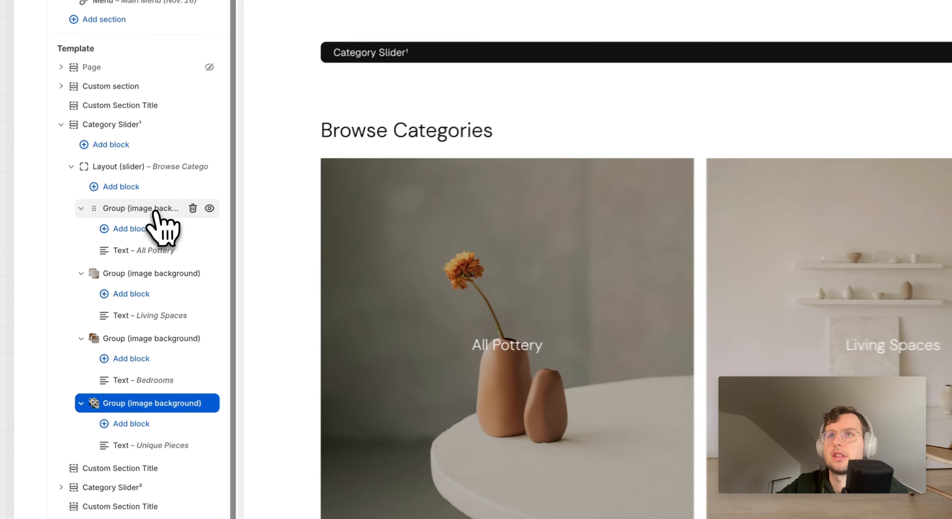
left_click(154, 211)
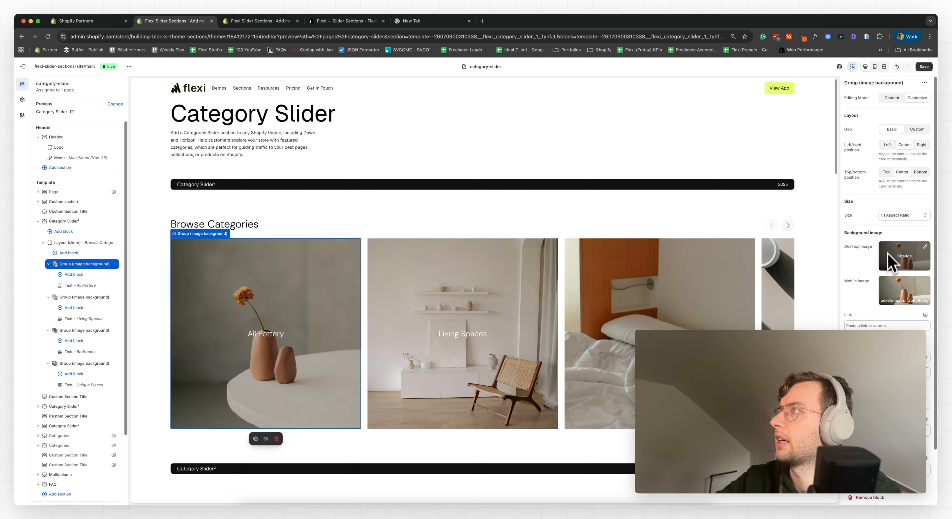
scroll(887, 252, "down", 1)
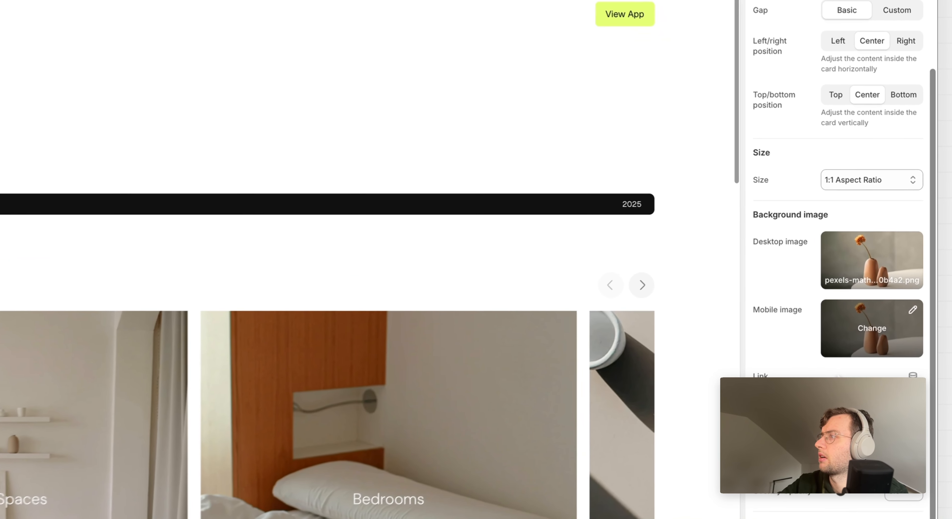
scroll(871, 334, "up", 2)
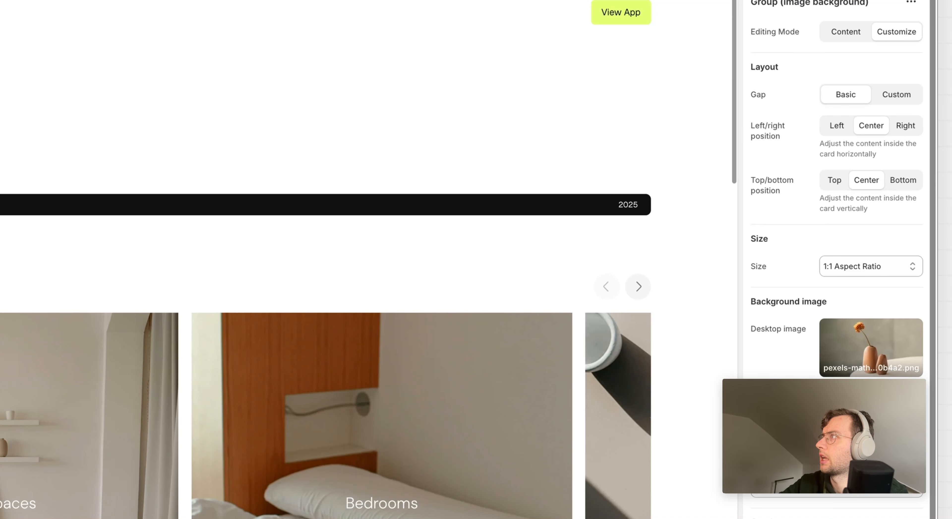
Try left, top and bottom content positions on the All Pottery card, and restore both positions to Center
left_click(839, 129)
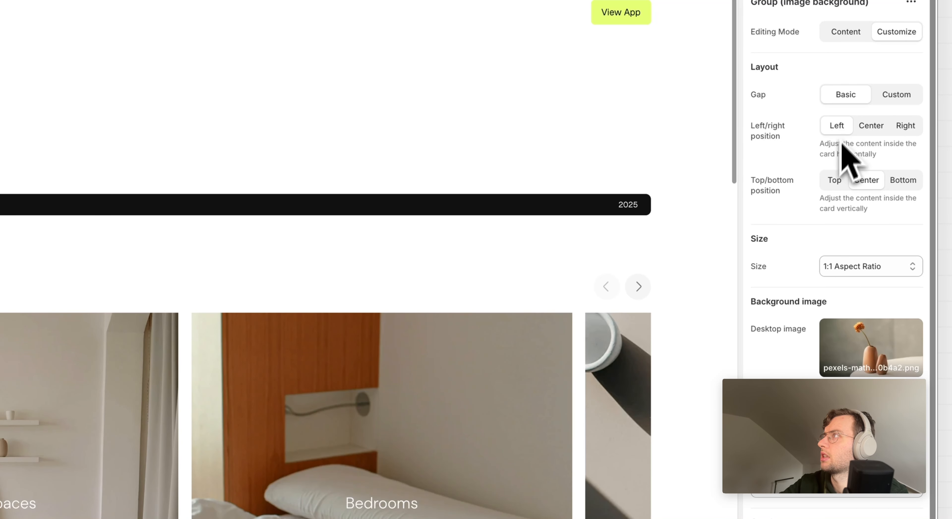
left_click(833, 182)
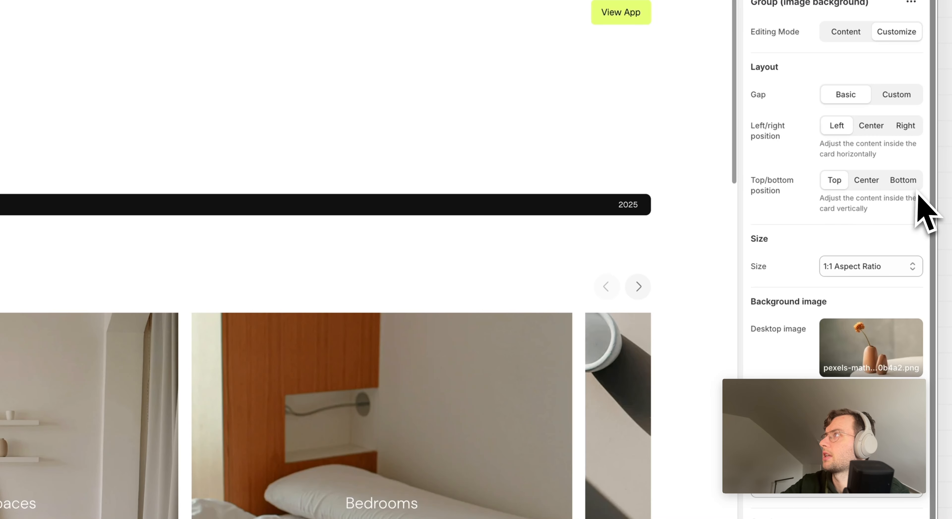
left_click(905, 181)
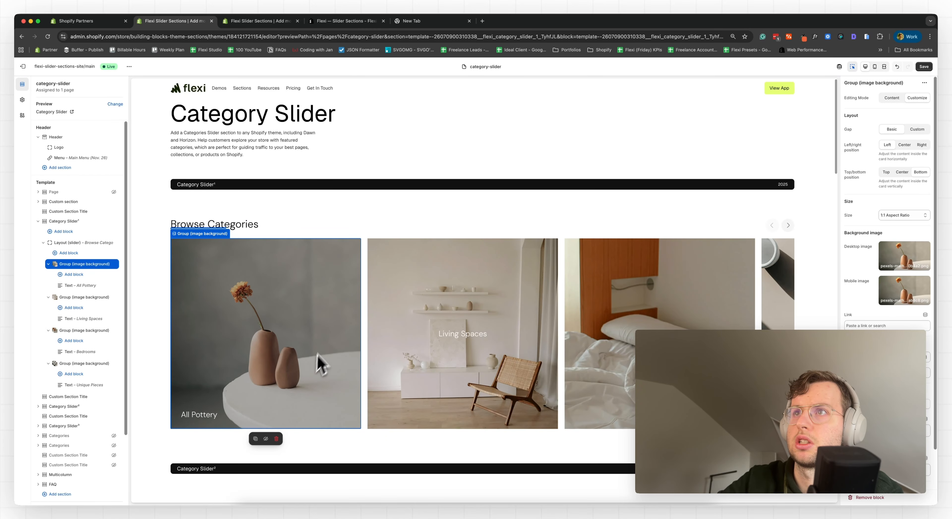
left_click(902, 172)
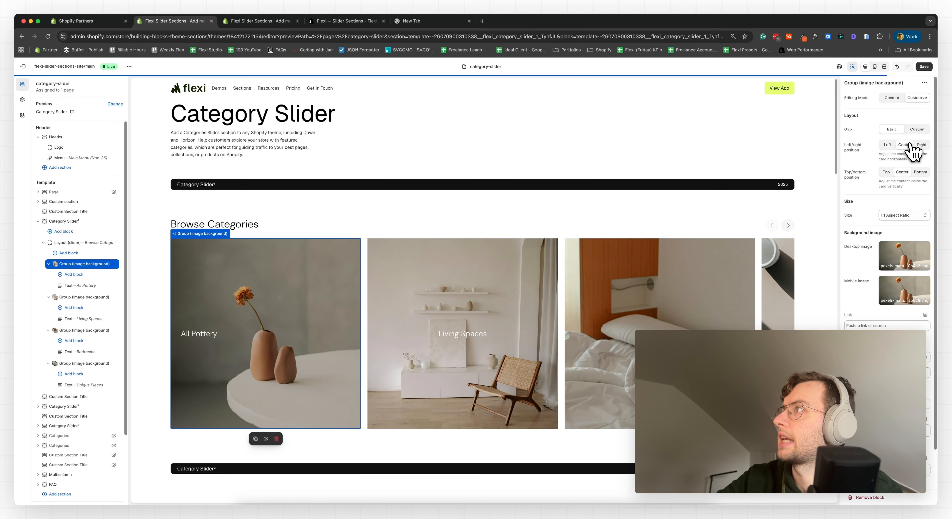
left_click(904, 144)
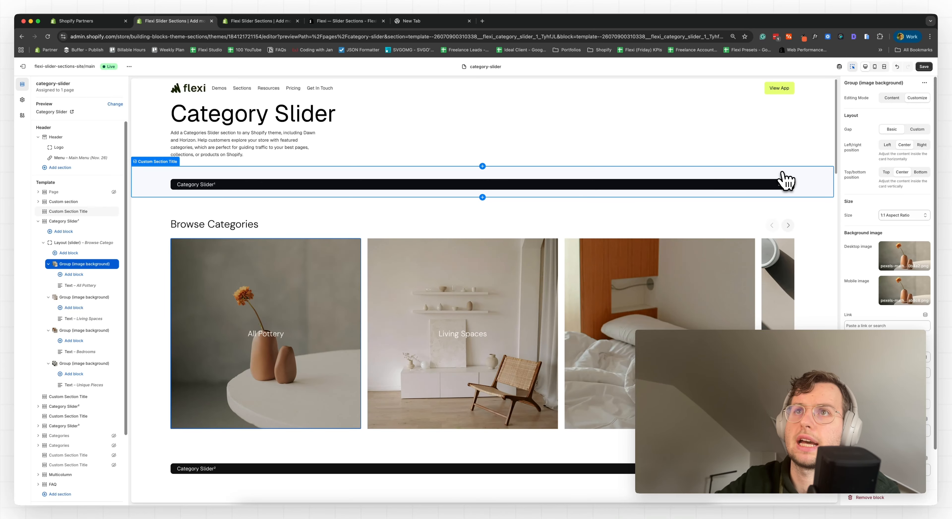
Switch to the Flexi — Slider Sections listing in the Shopify App Store and view its description and pricing
left_click(347, 21)
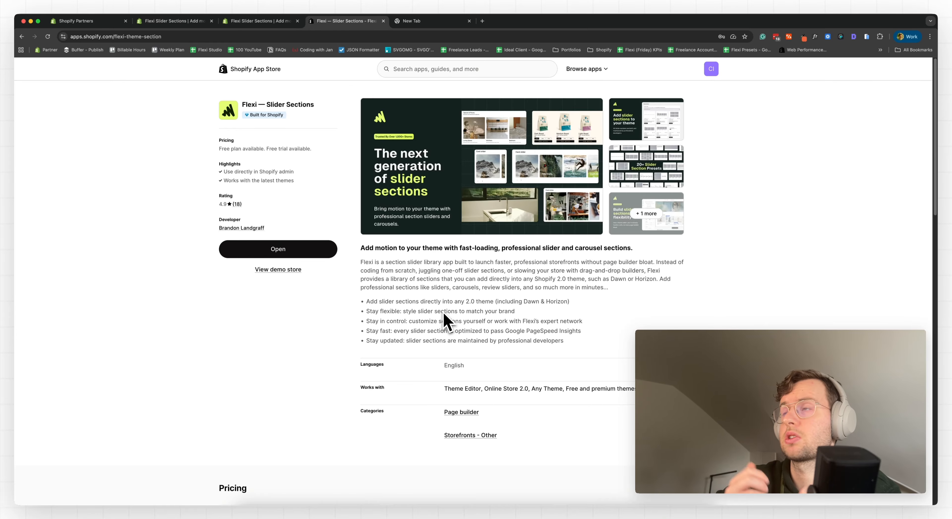
scroll(469, 288, "down", 5)
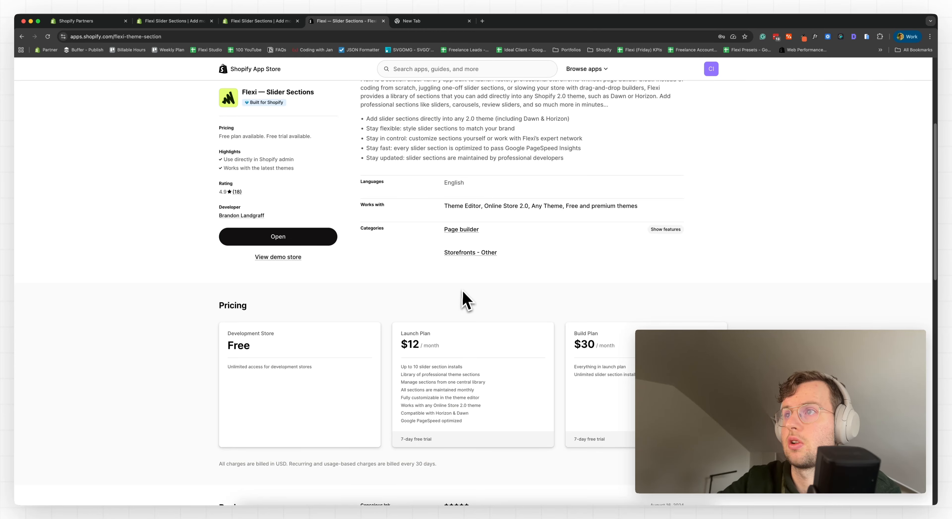
Switch to the Flexi Theme Sections Library and view the themes available for section installation, keeping Copy of CLEAN 1.0 selected
scroll(464, 297, "up", 5)
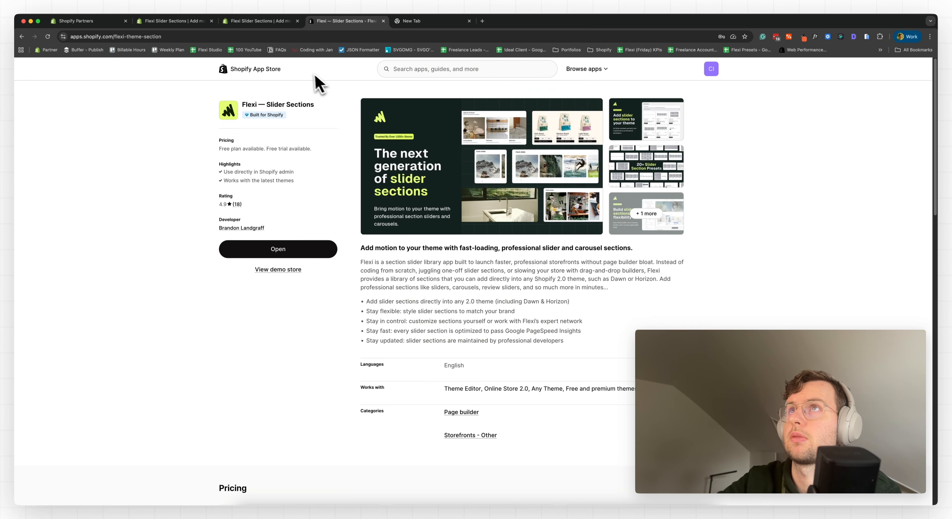
left_click(252, 23)
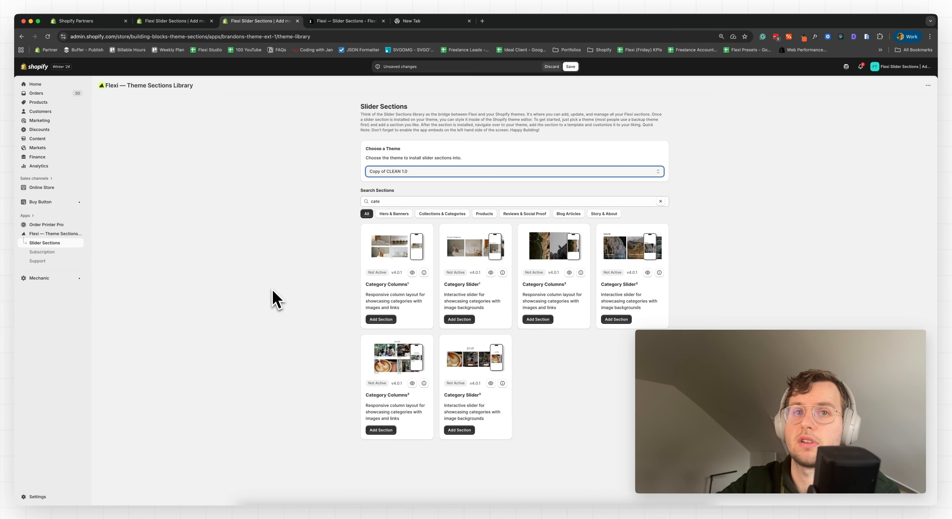
left_click(457, 172)
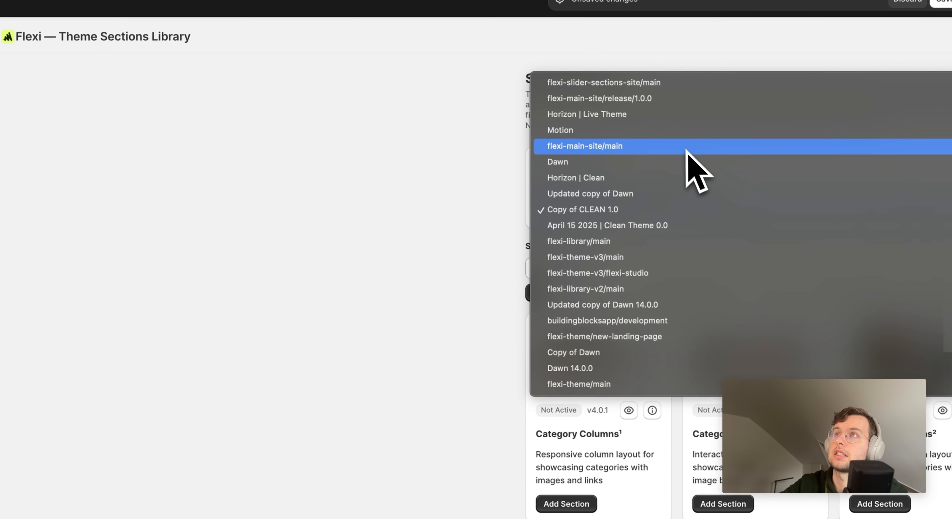
left_click(454, 296)
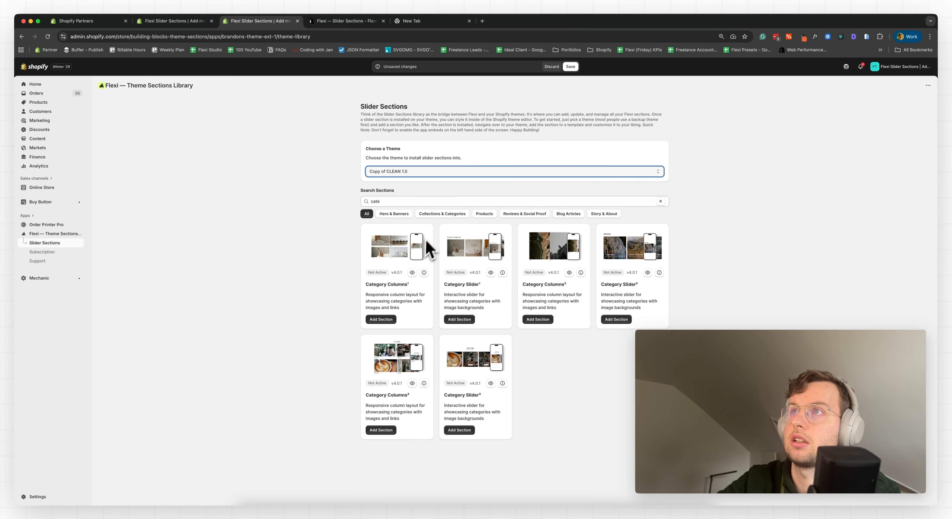
Clear the section search and search the library again for "cate"
left_click(391, 201)
key("BackSpace")
key("BackSpace")
key("BackSpace")
key("BackSpace")
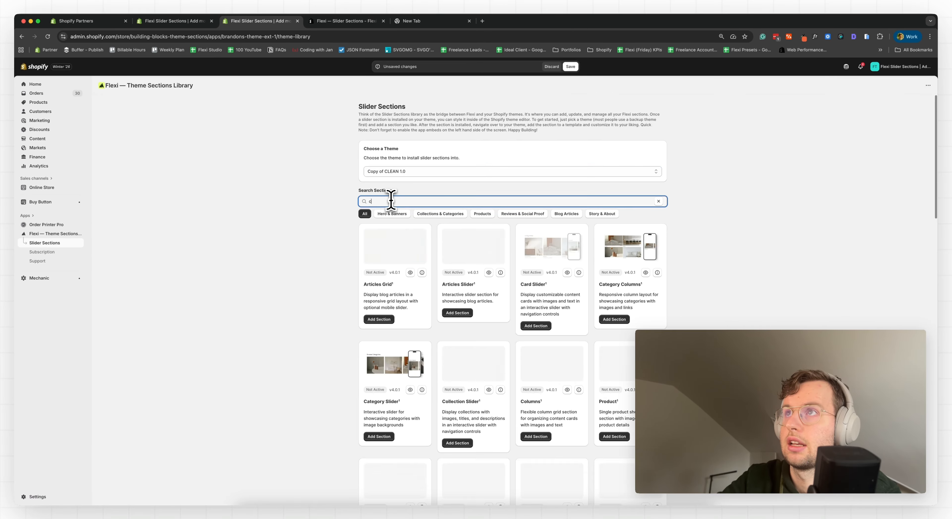
type("cate")
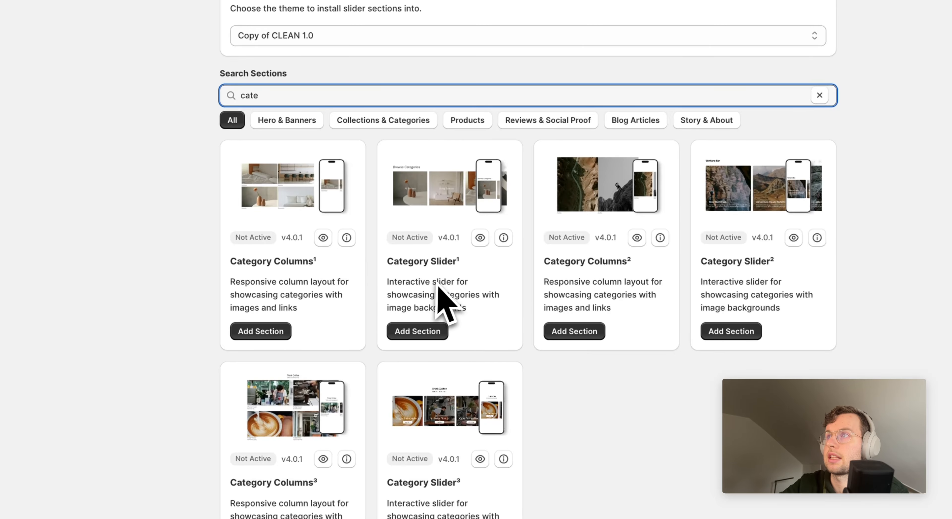
Review the category sections in the library, highlighting the names Category Slider¹ and Category Slider³
left_click_drag(386, 260, 460, 264)
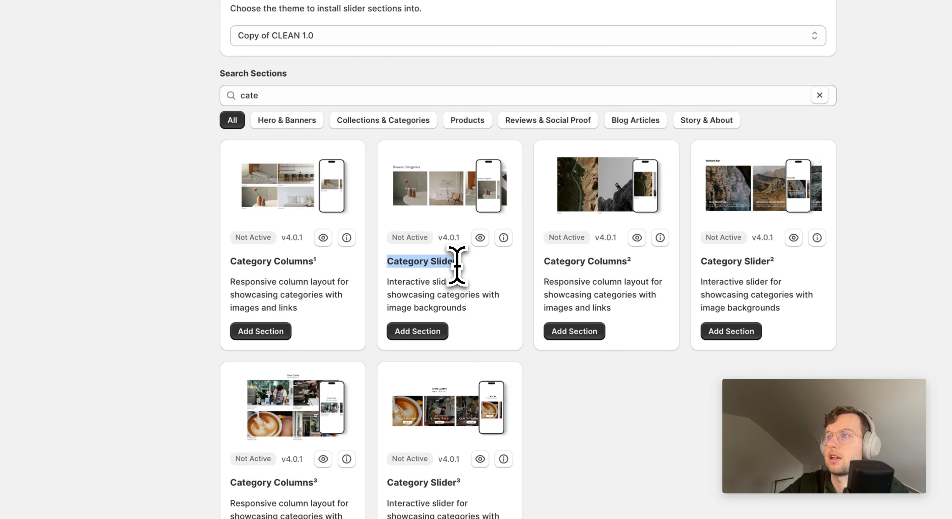
scroll(457, 264, "down", 5)
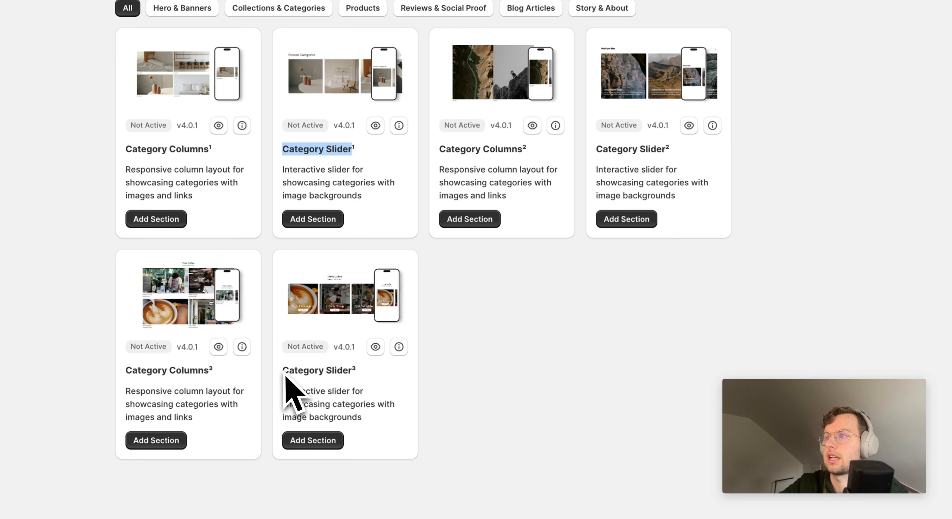
left_click_drag(284, 370, 345, 343)
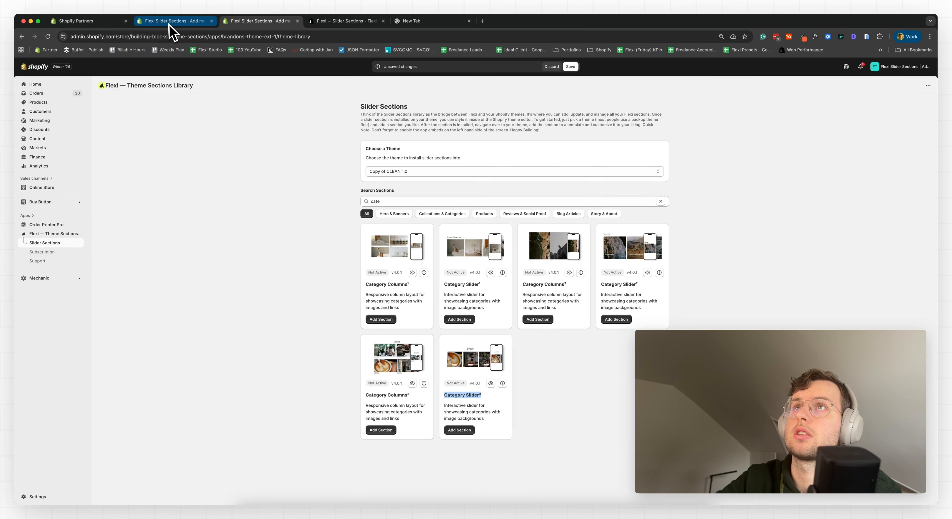
In the theme editor, add a Category Slider¹ section above the Browse Categories slider and set its max width to 1440 px
left_click(169, 21)
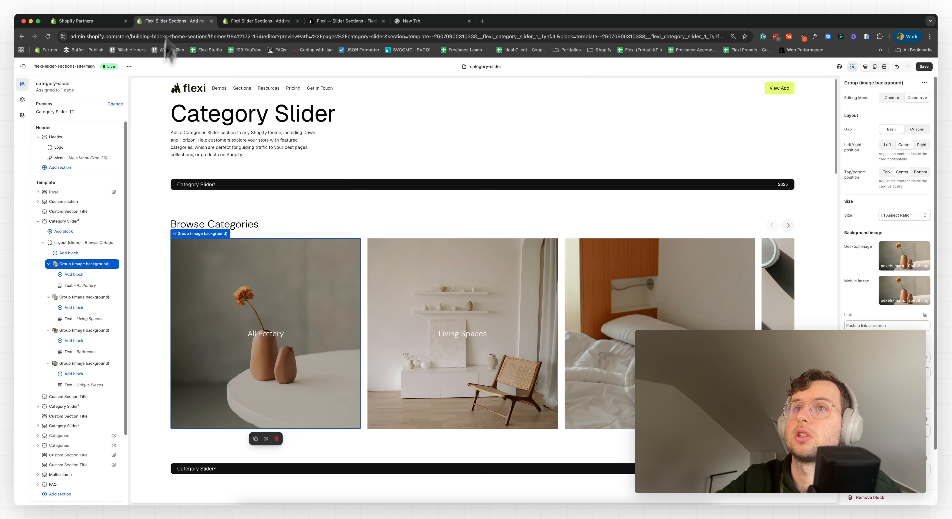
left_click(66, 216)
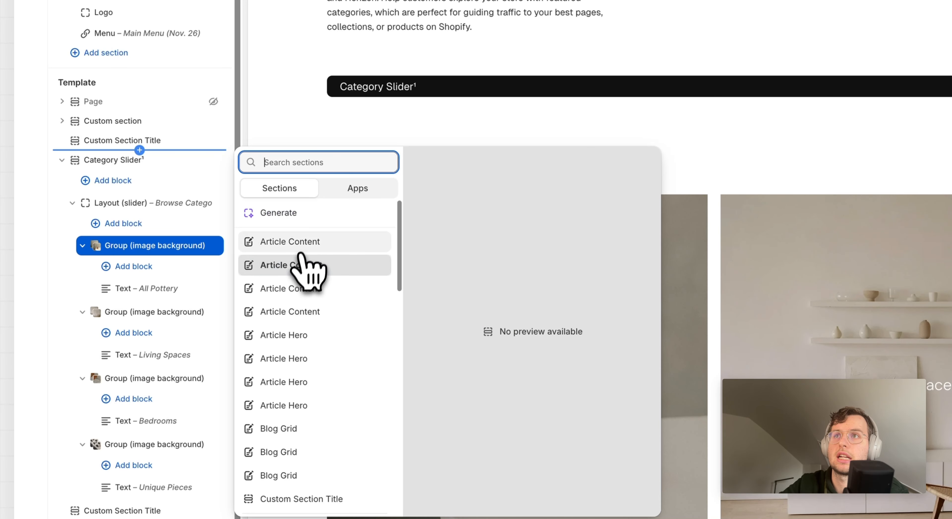
type("categ")
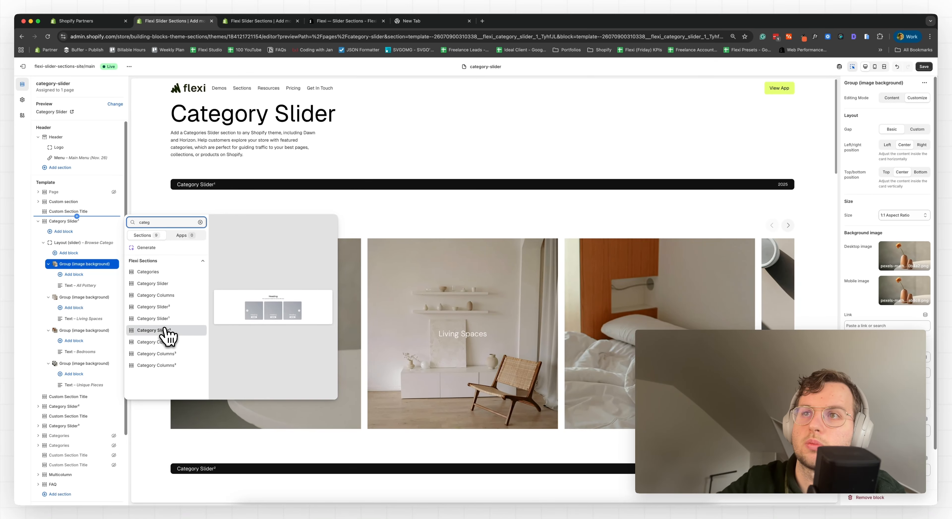
left_click(167, 332)
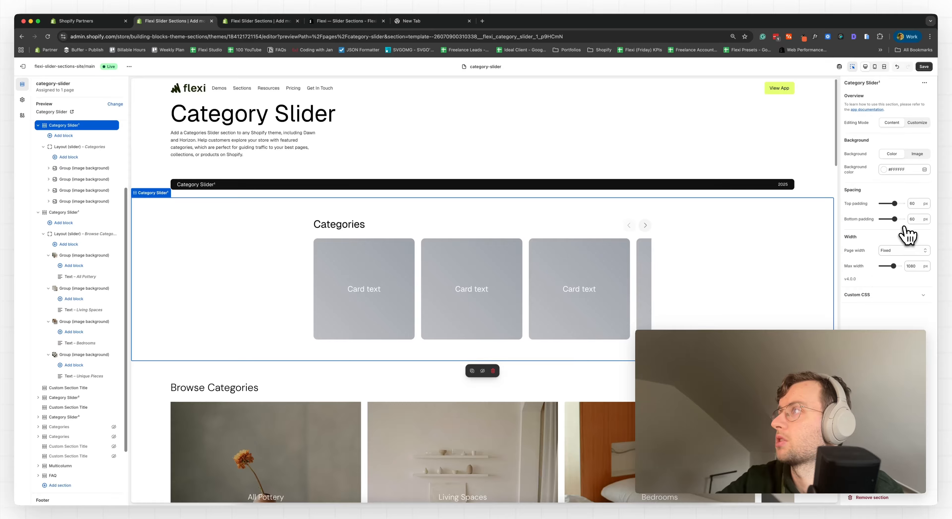
left_click_drag(894, 265, 913, 266)
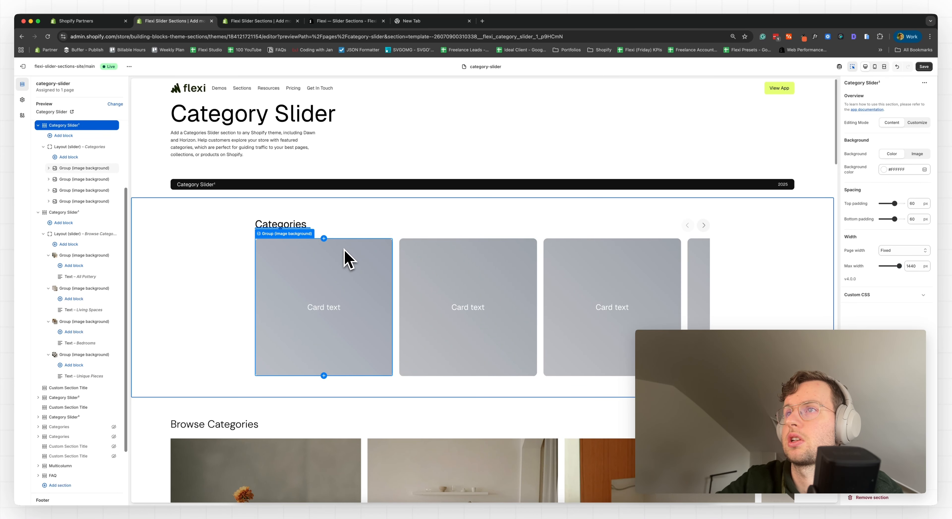
Choose a desktop background image from the file library for the first card of the new Categories slider
left_click(347, 258)
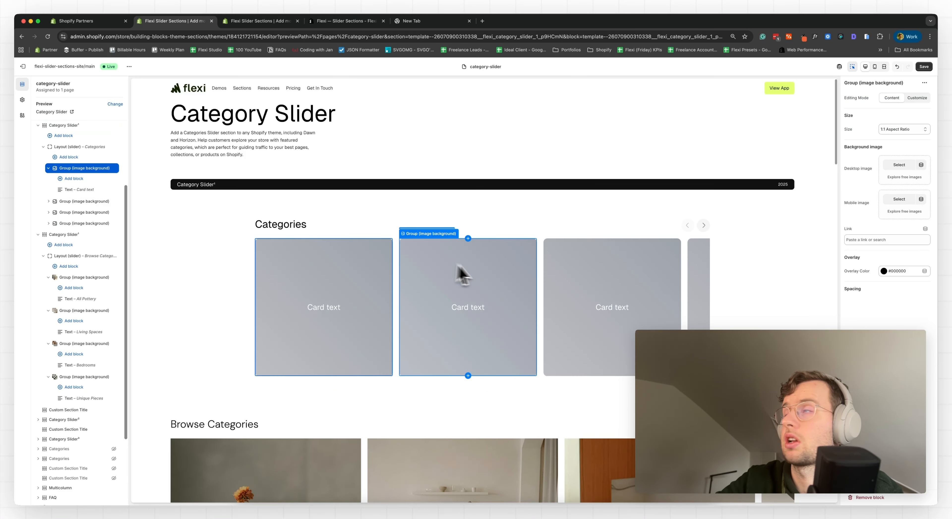
left_click(901, 168)
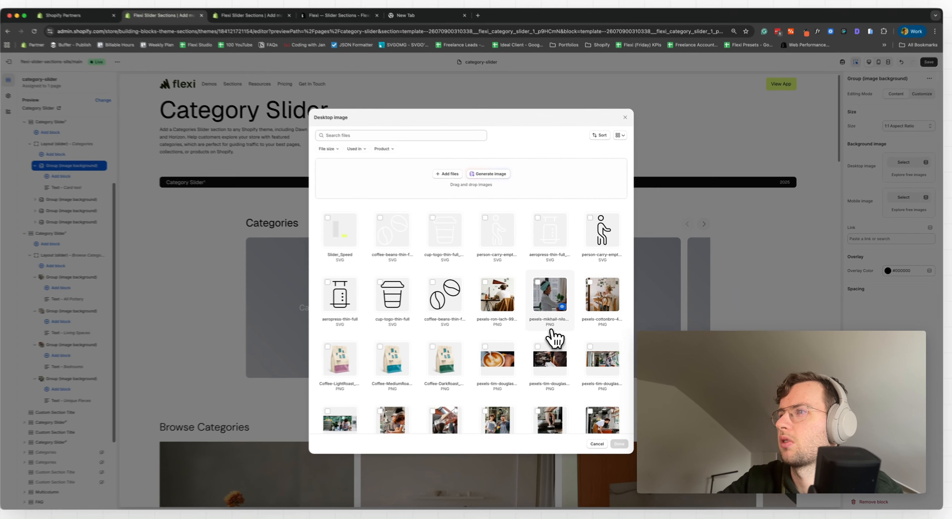
scroll(403, 314, "down", 10)
scroll(558, 337, "down", 3)
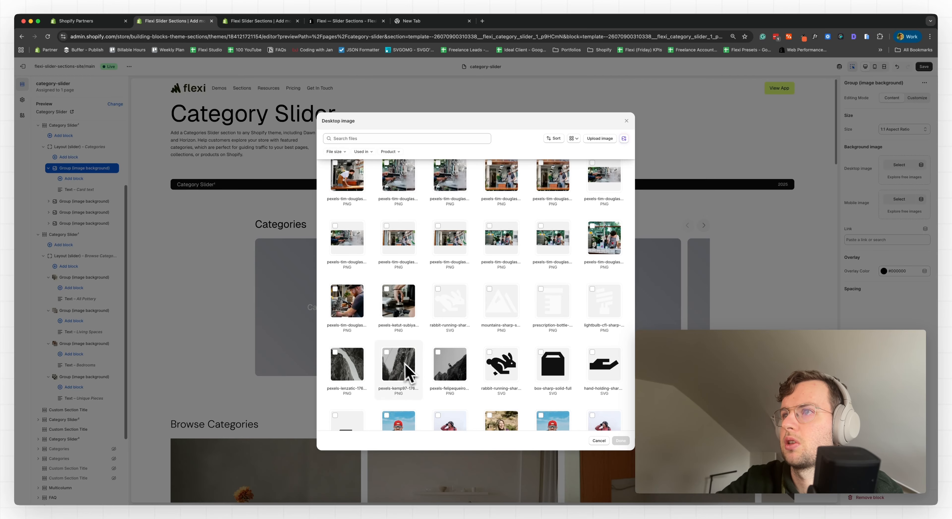
left_click(622, 441)
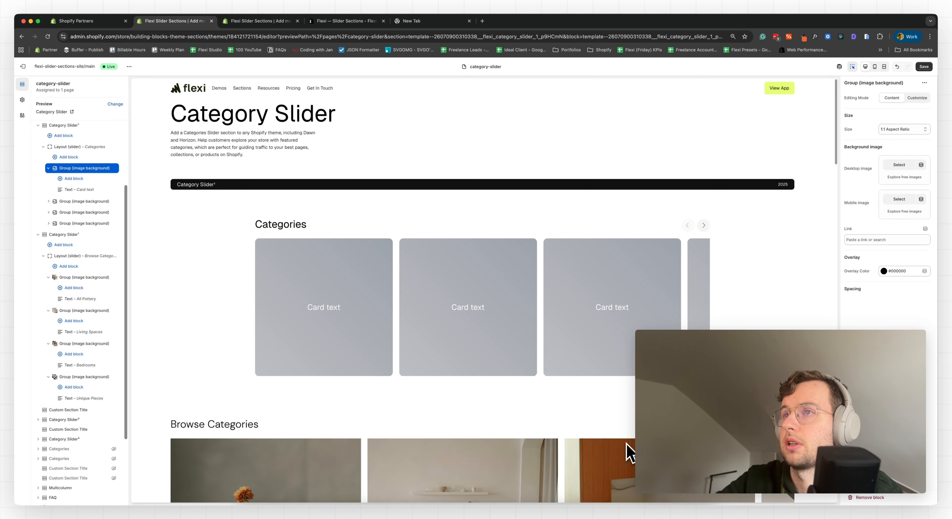